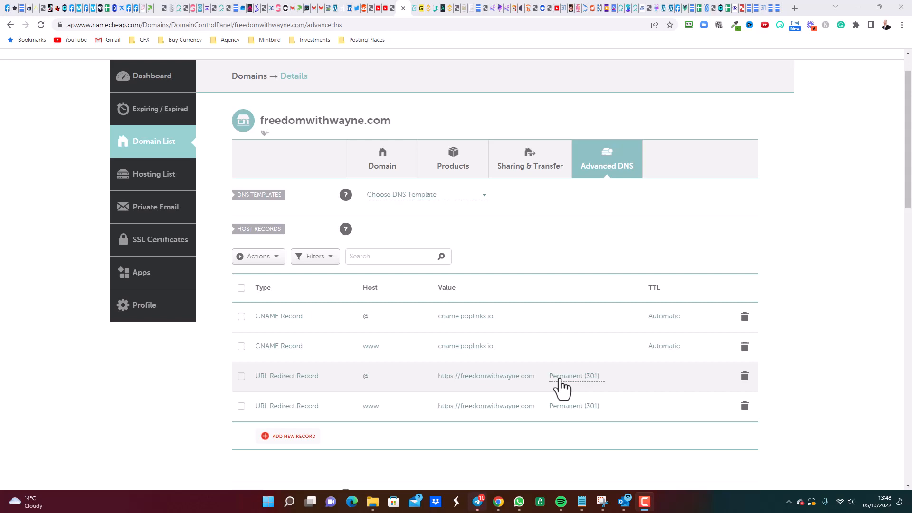
Start a new CNAME Record in the domain's host records and discard it without saving
click(286, 437)
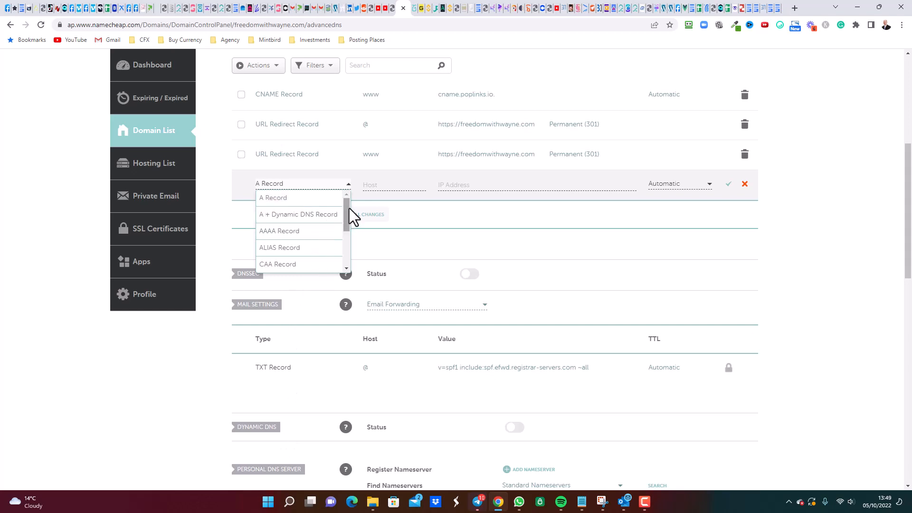
drag(344, 209, 346, 225)
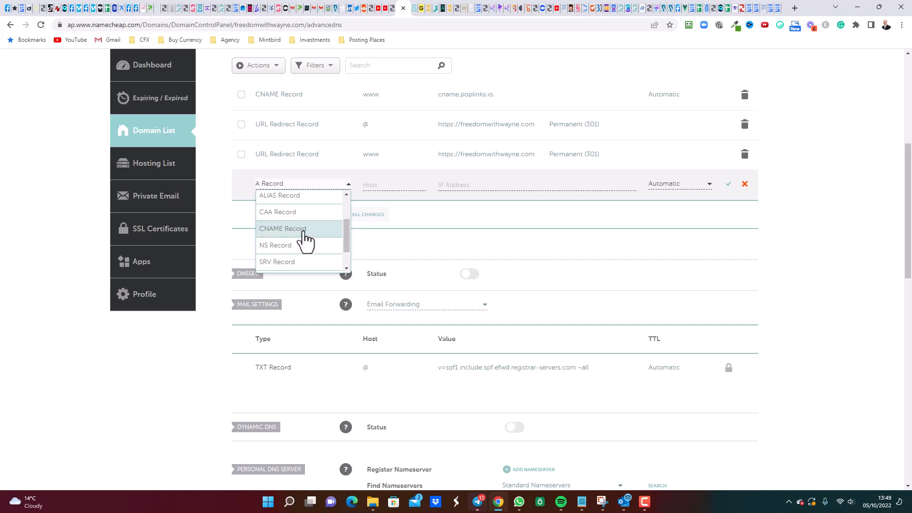
drag(347, 232, 346, 251)
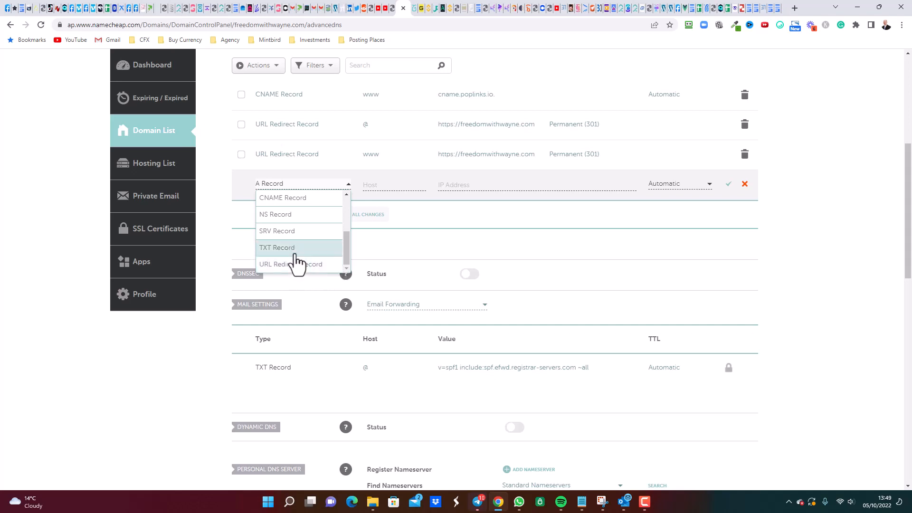
click(291, 198)
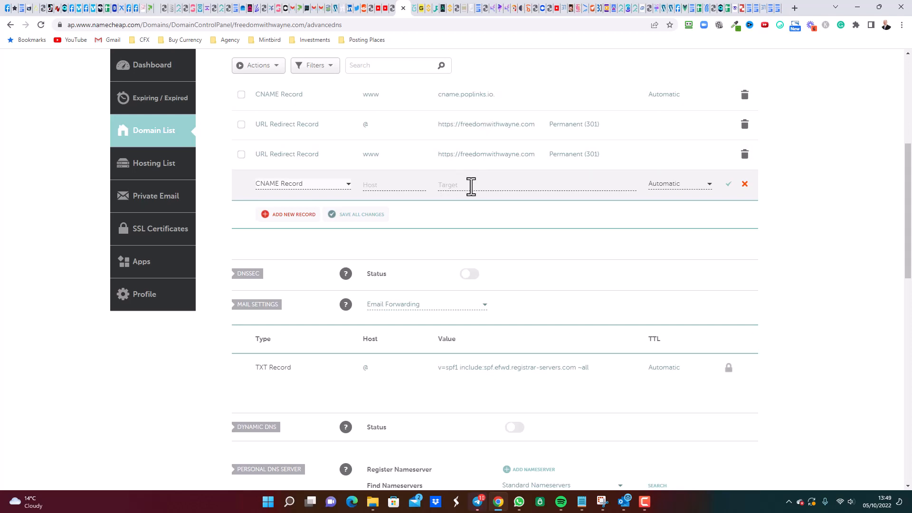
click(745, 183)
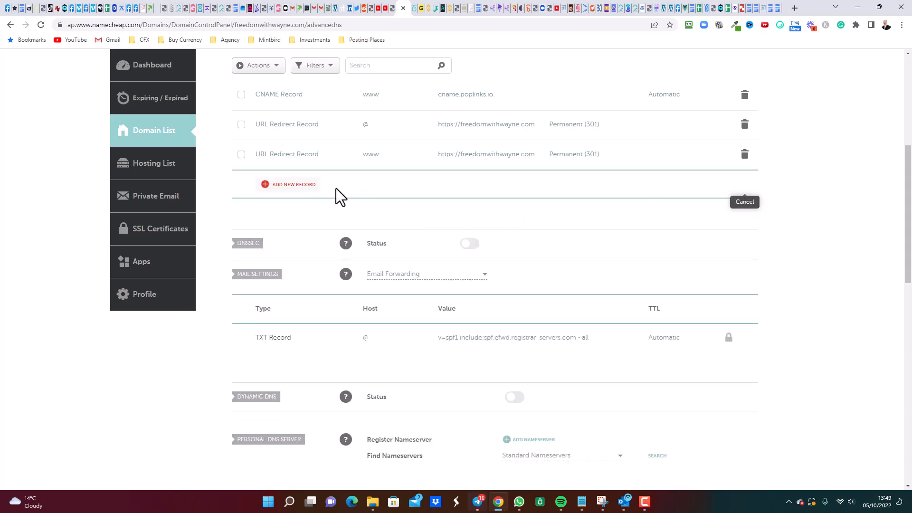
Start a new URL Redirect Record, look at its redirect type options, and discard it without saving
click(289, 184)
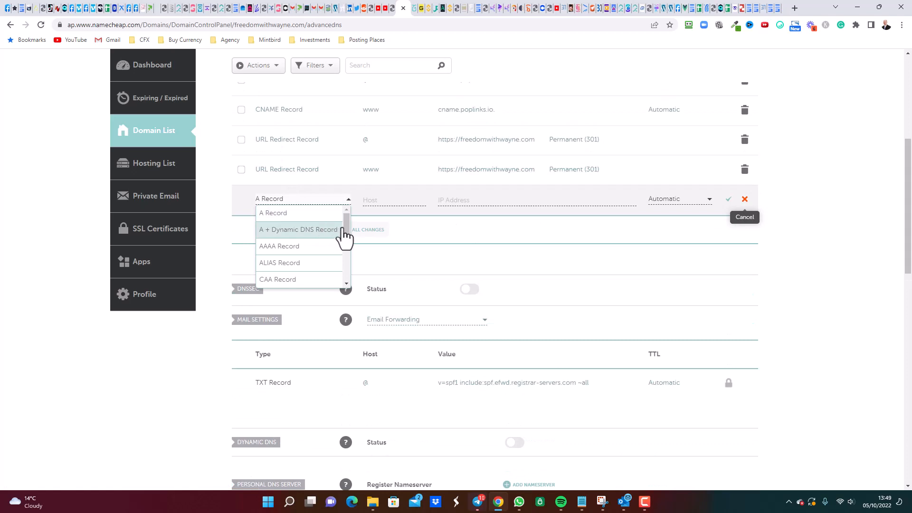
drag(347, 224, 344, 267)
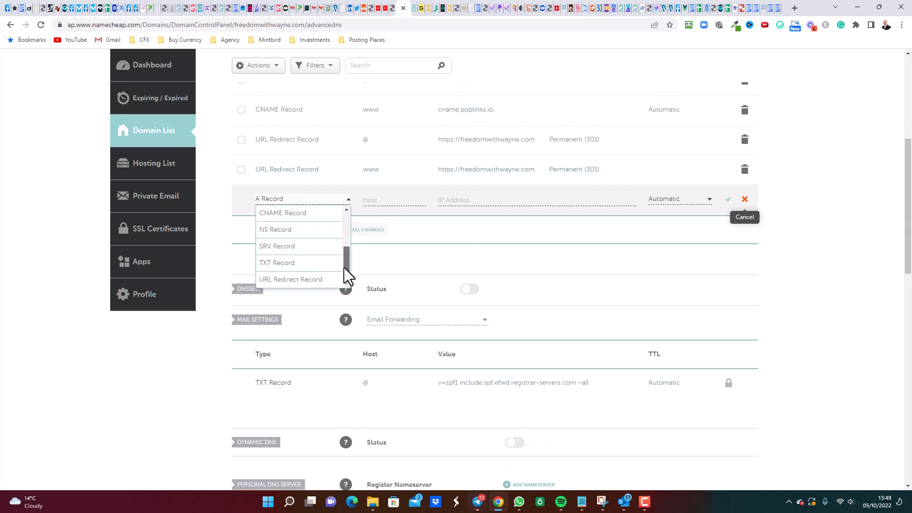
click(291, 283)
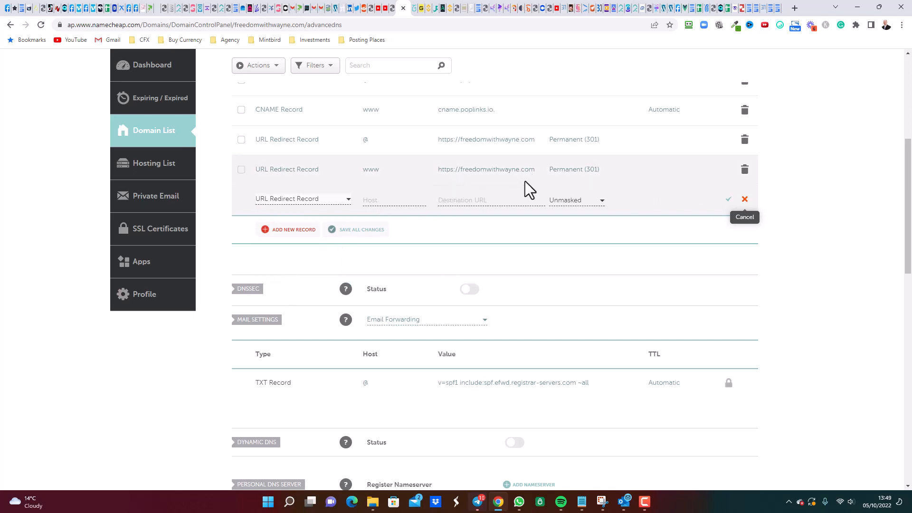
click(602, 201)
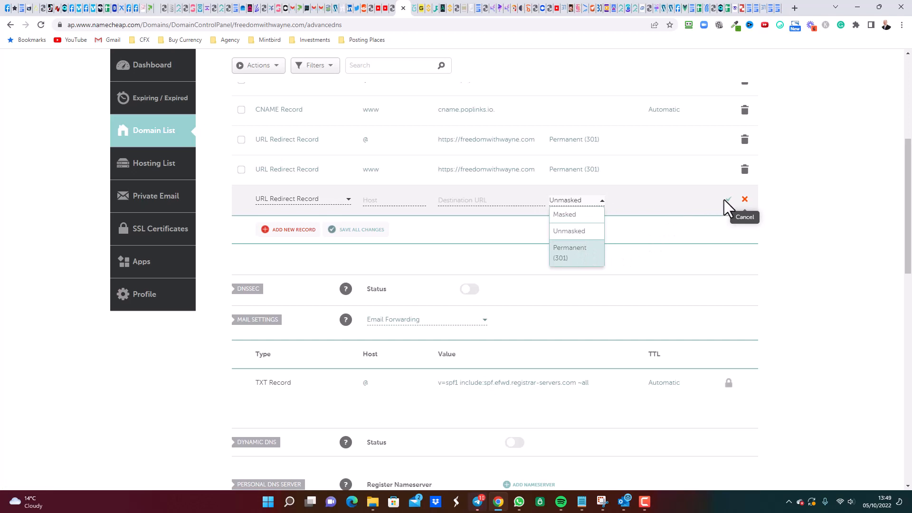
click(746, 198)
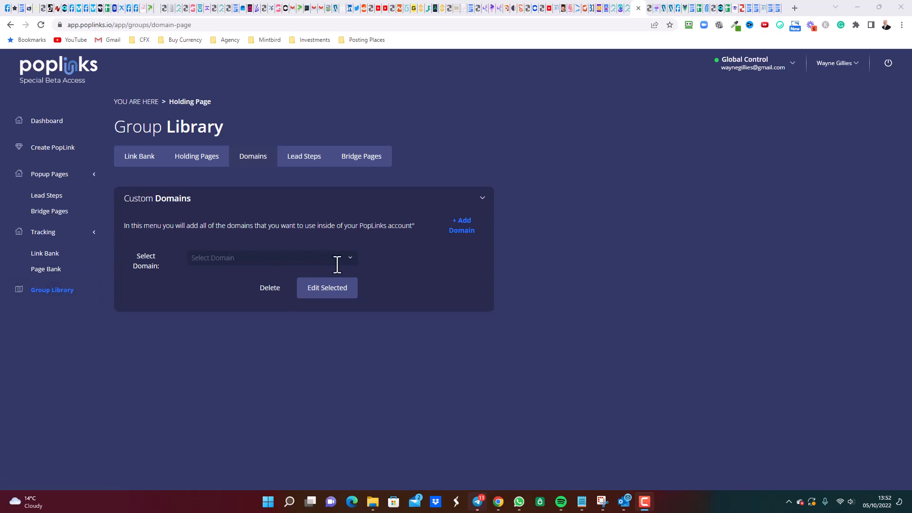
Switch to the PopLinks custom domains and enter a new domain named Freedom With Wayne with the URL freedomwithwayne.com
click(458, 235)
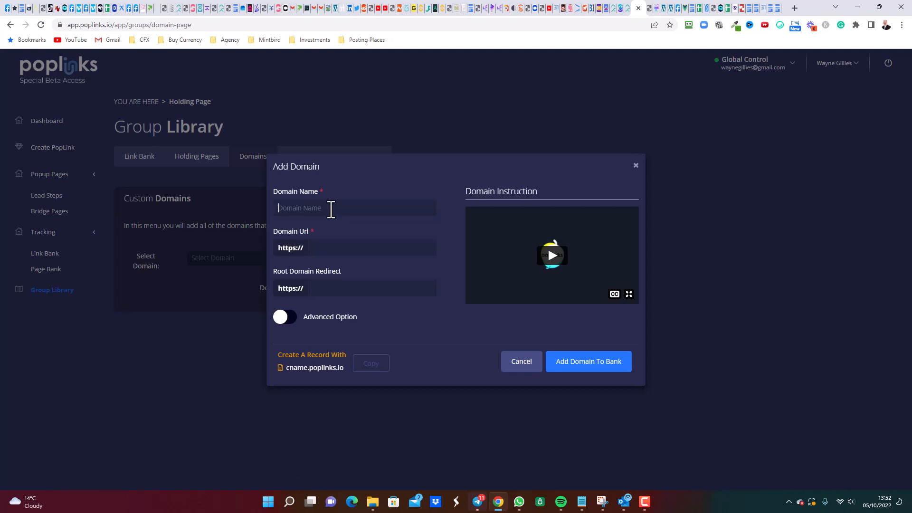
text(Freedom With Wayne)
click(350, 252)
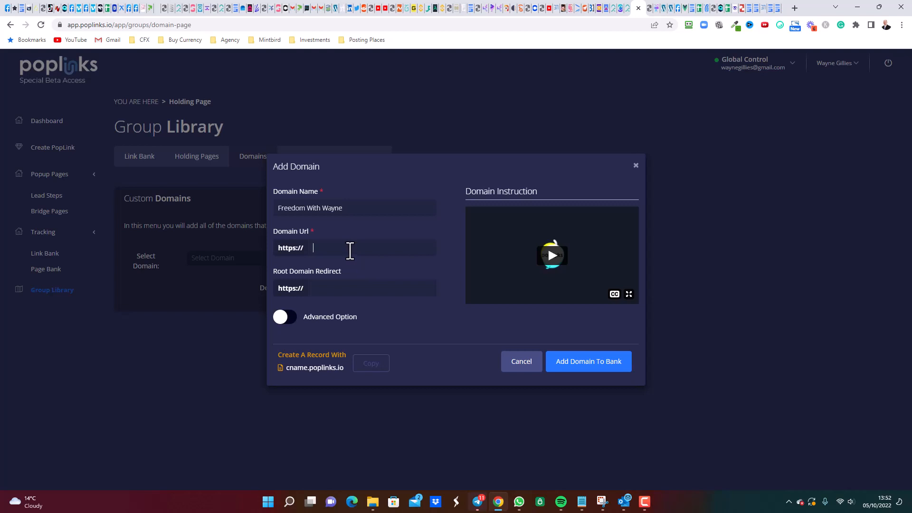
text(freedomwithwayne.com)
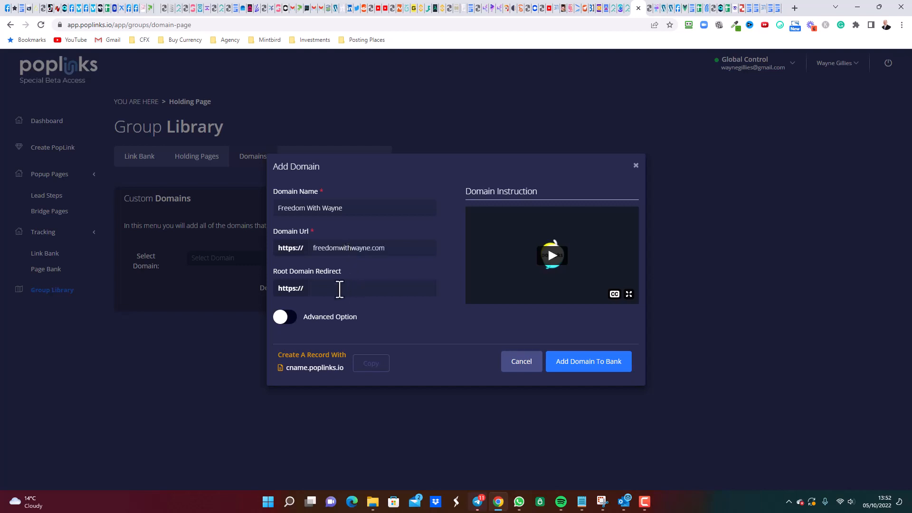
click(342, 290)
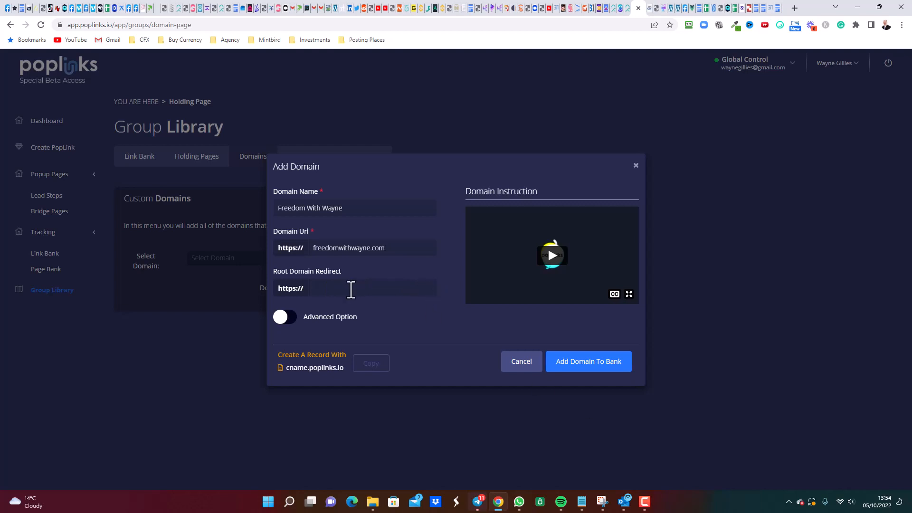
Find the Poplinks page among the lead steps and copy its lead step link
click(652, 15)
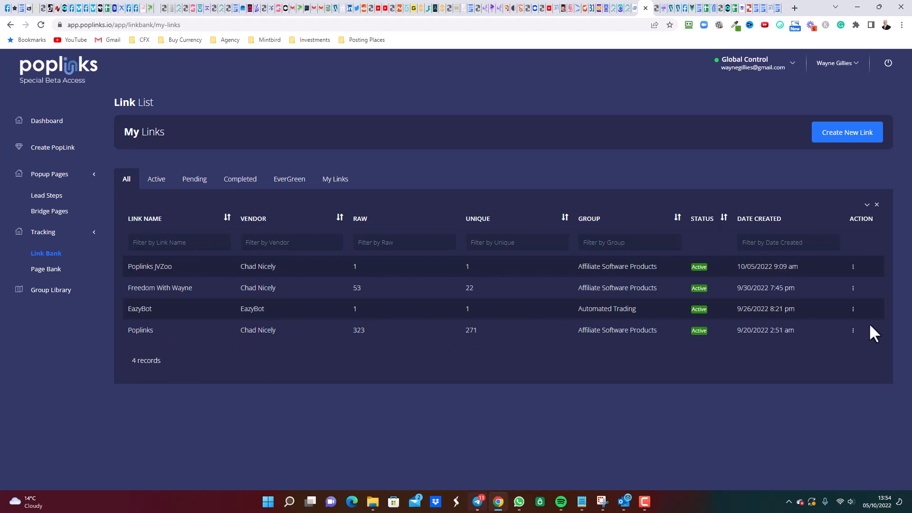
click(854, 331)
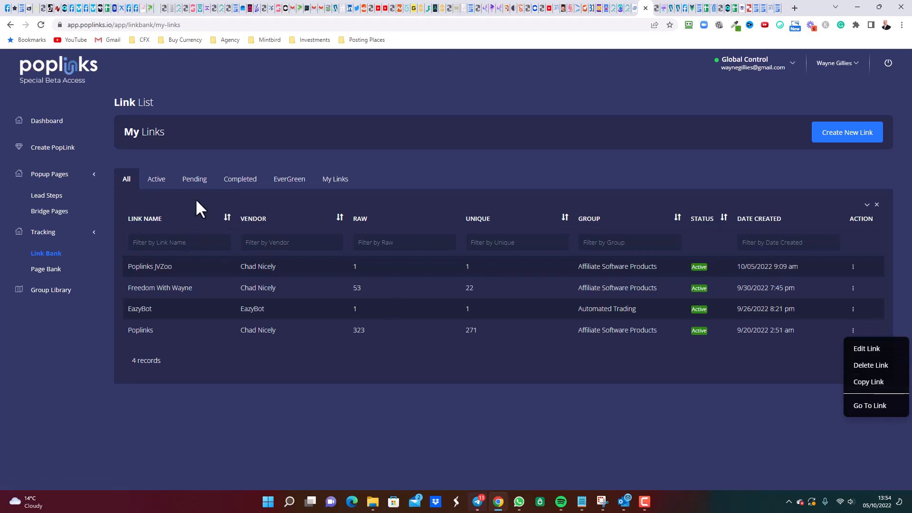
click(46, 199)
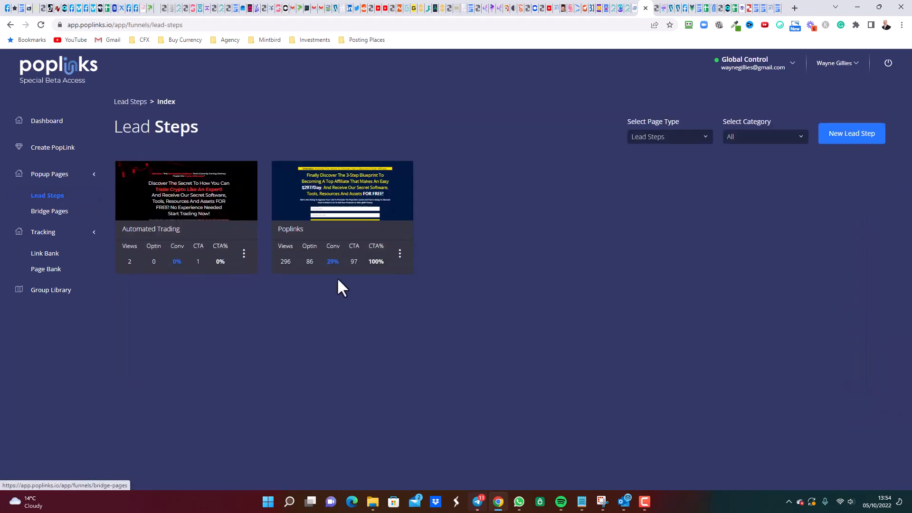
click(401, 257)
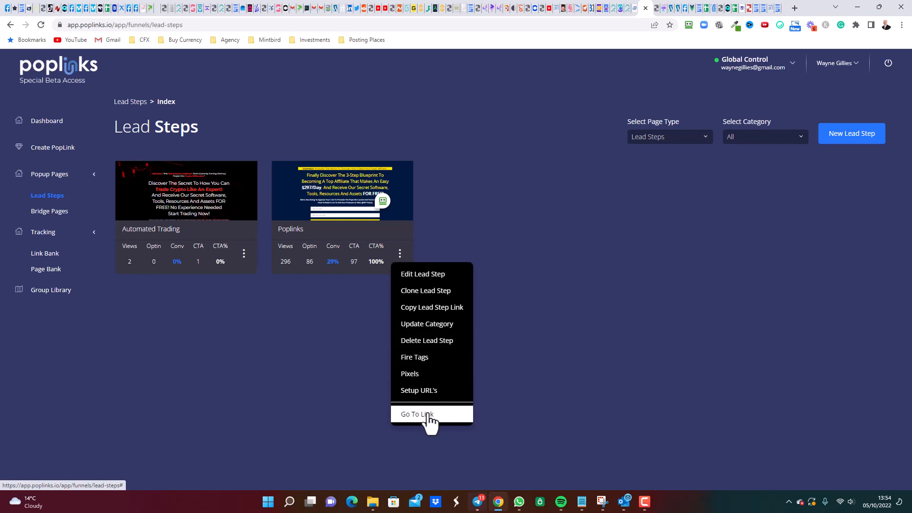
click(435, 307)
Open the copied lead step link in the browser and paste it as the new domain's root domain redirect
click(236, 26)
key(ctrl+v)
key(Return)
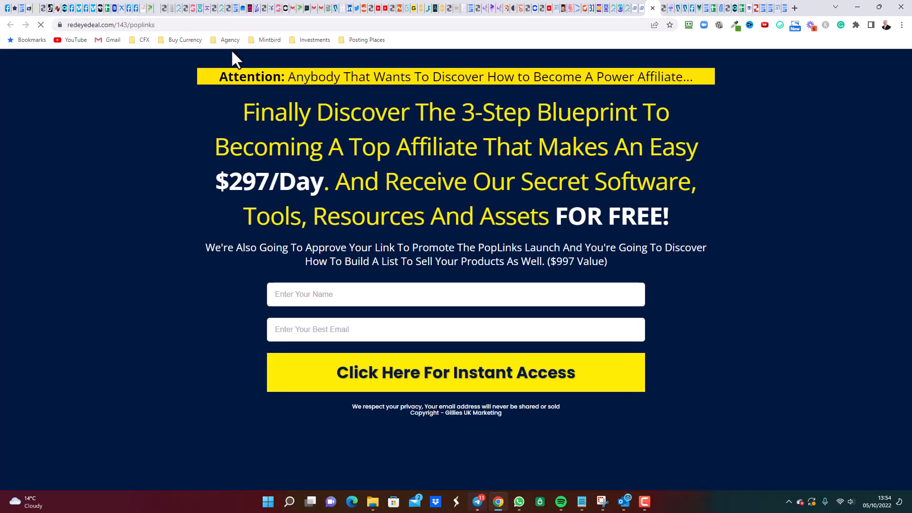
click(635, 14)
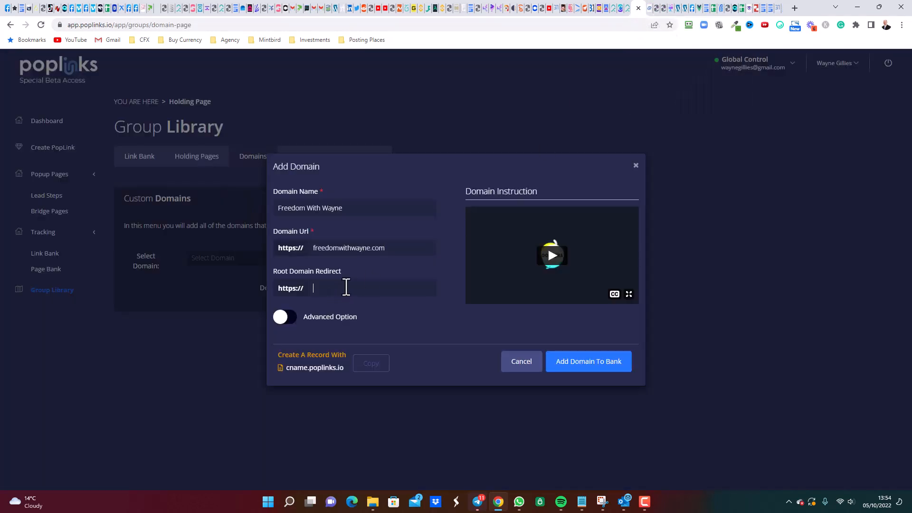
key(ctrl+v)
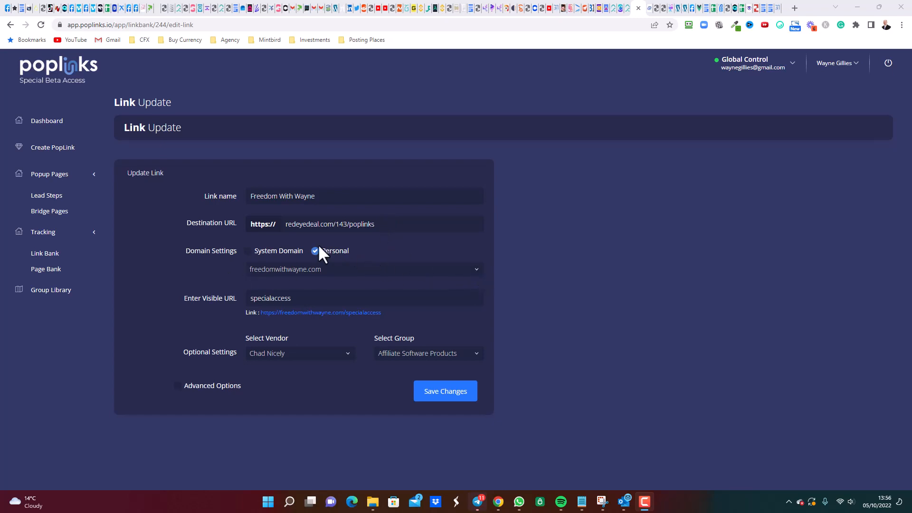
Check which personal domains are available for the Freedom With Wayne link
click(479, 279)
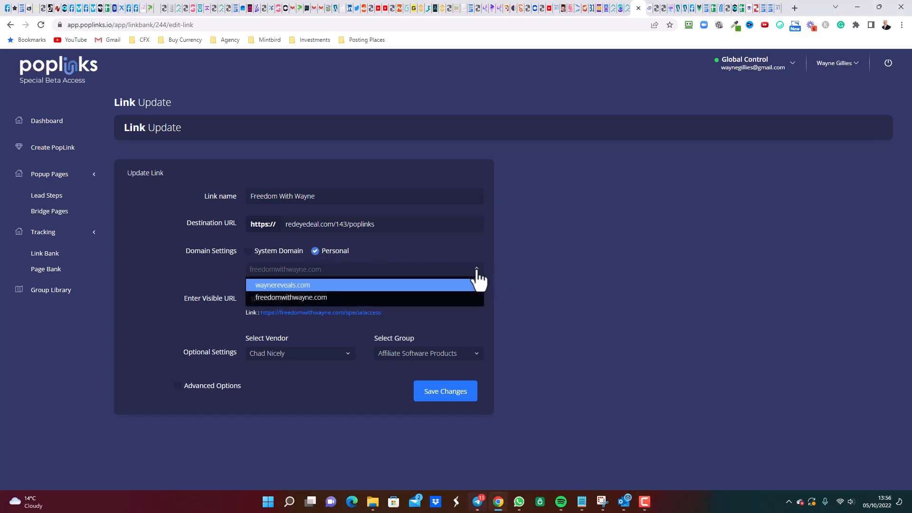
click(477, 271)
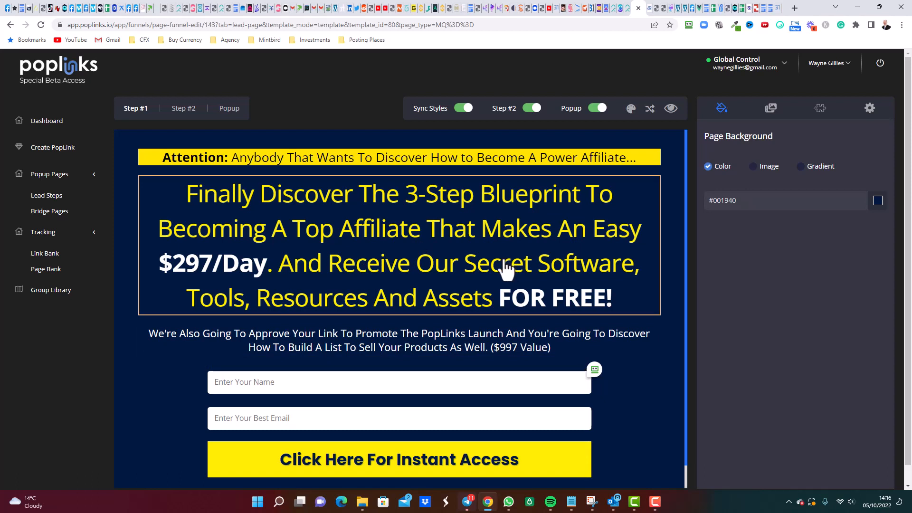
Examine the email, name and phone field settings of the opt-in form on Step #1 of the lead page
click(278, 383)
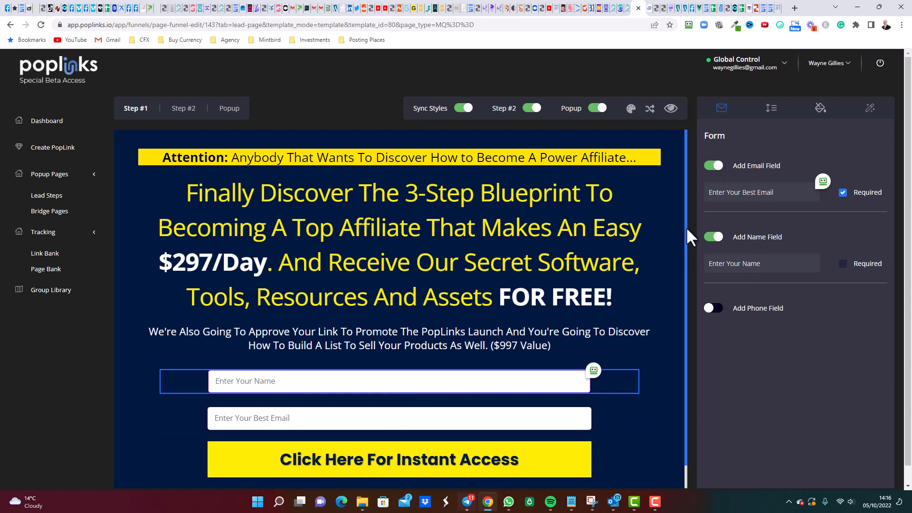
click(711, 166)
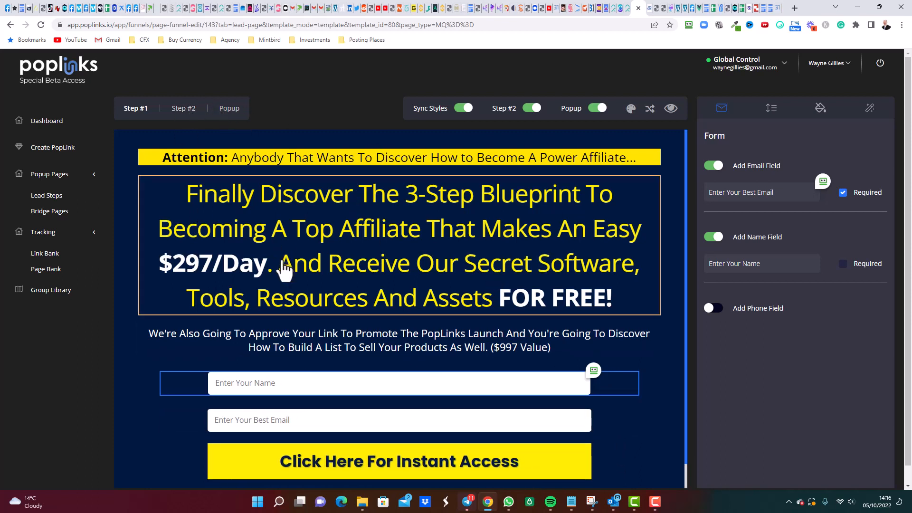
Review the Step #2 page and inspect the redirect URL of its "Yes! Lets Do This" button
click(184, 111)
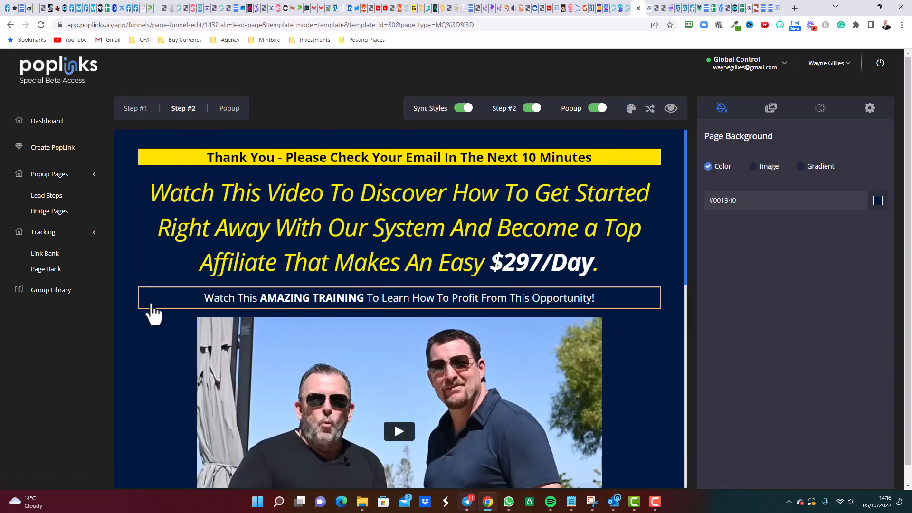
scroll(149, 338, down, 10)
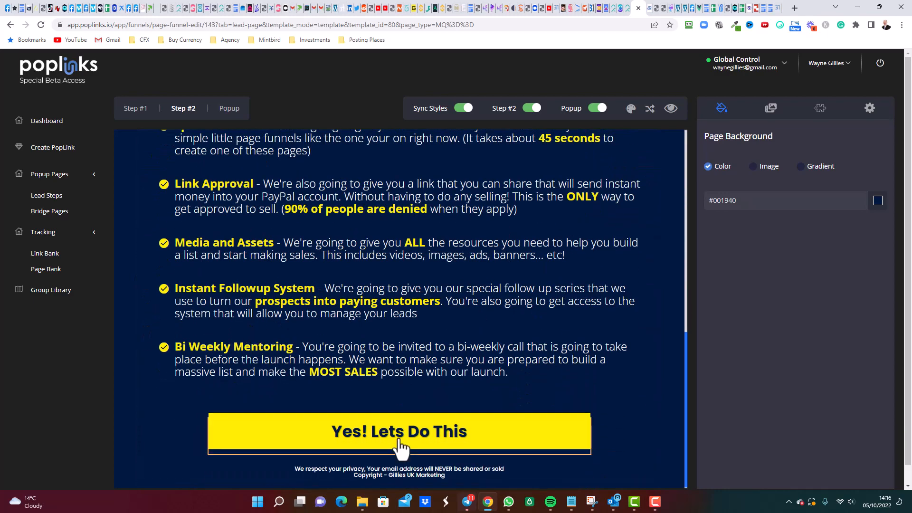
click(401, 449)
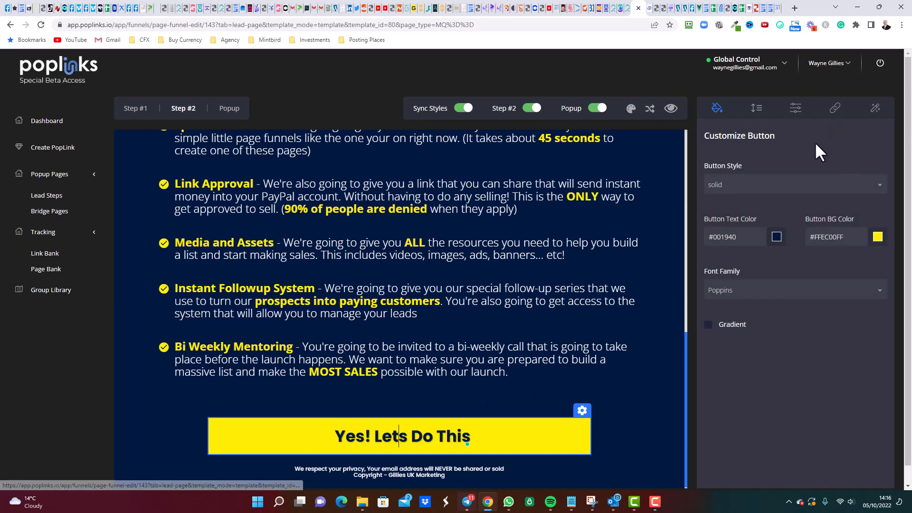
click(835, 109)
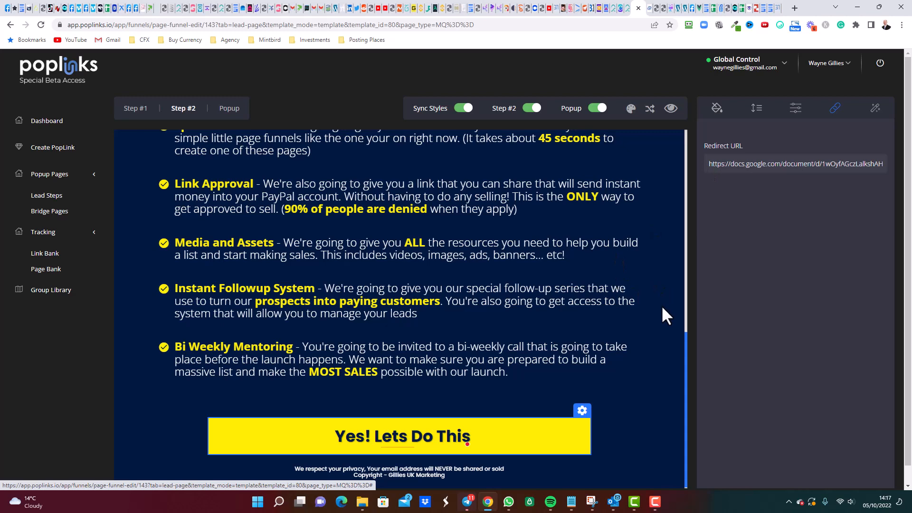
scroll(661, 305, up, 5)
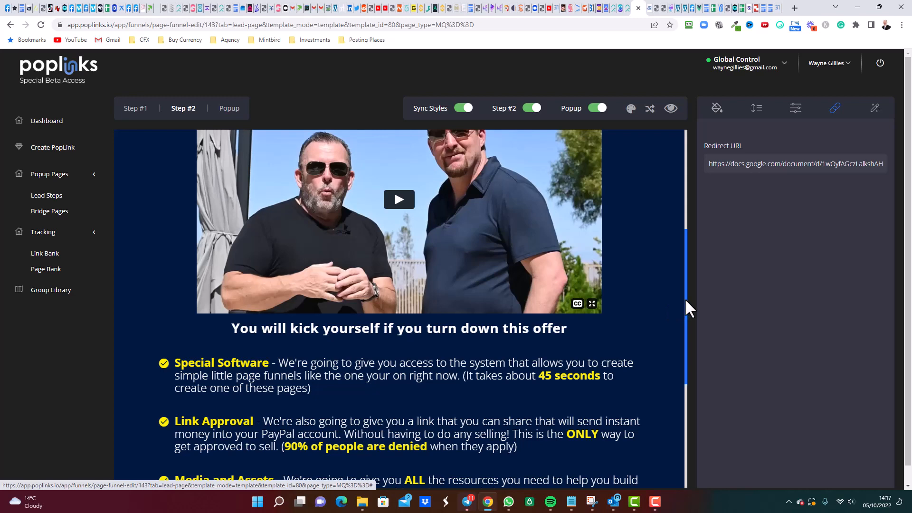
drag(686, 298, 692, 181)
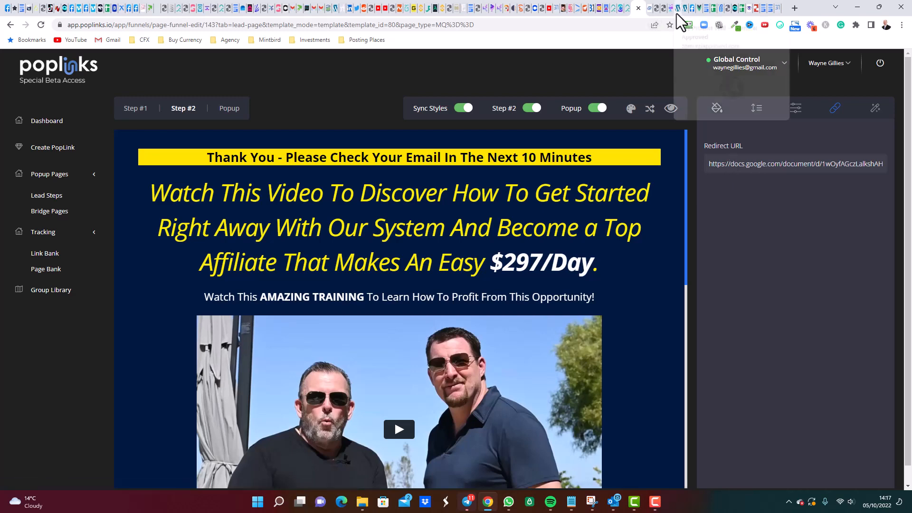
Switch to Global Control Center, open the PopLinks Accelerator Program workflow, and read its first email, "[Access Details] - Here's your membership"
click(697, 13)
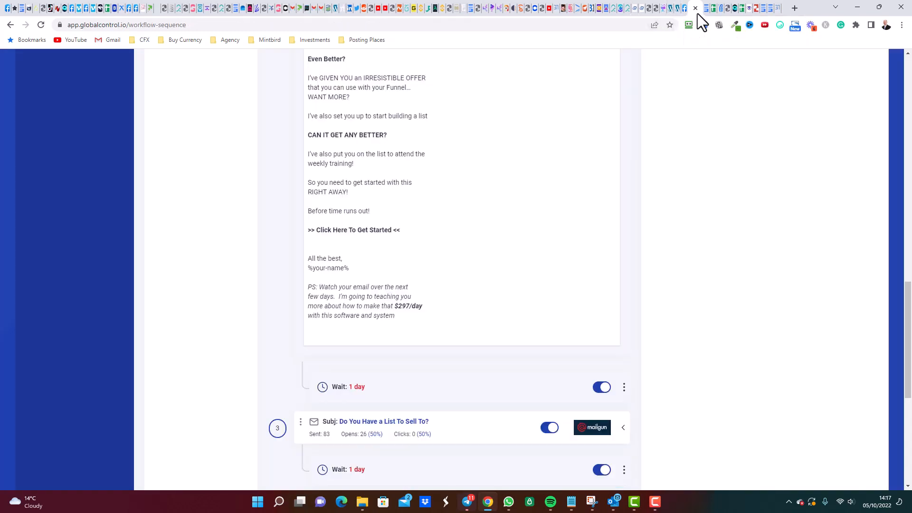
scroll(664, 309, up, 20)
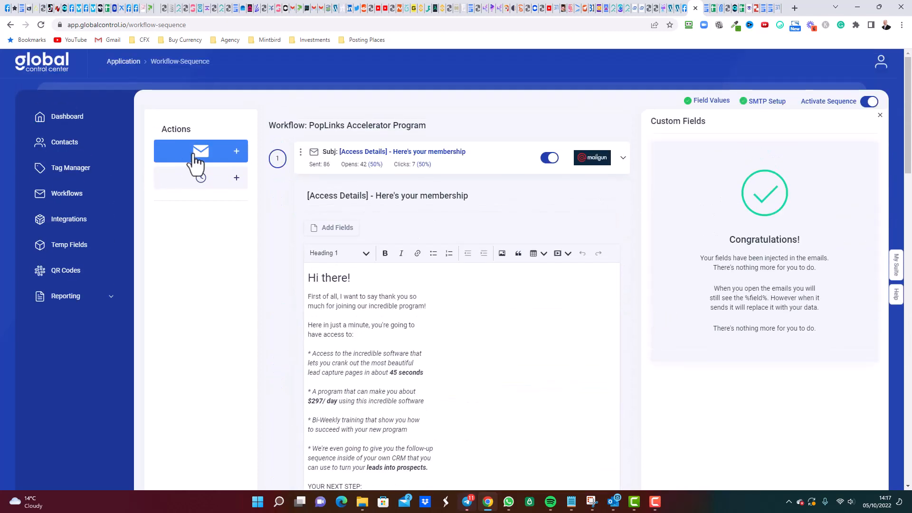
click(73, 194)
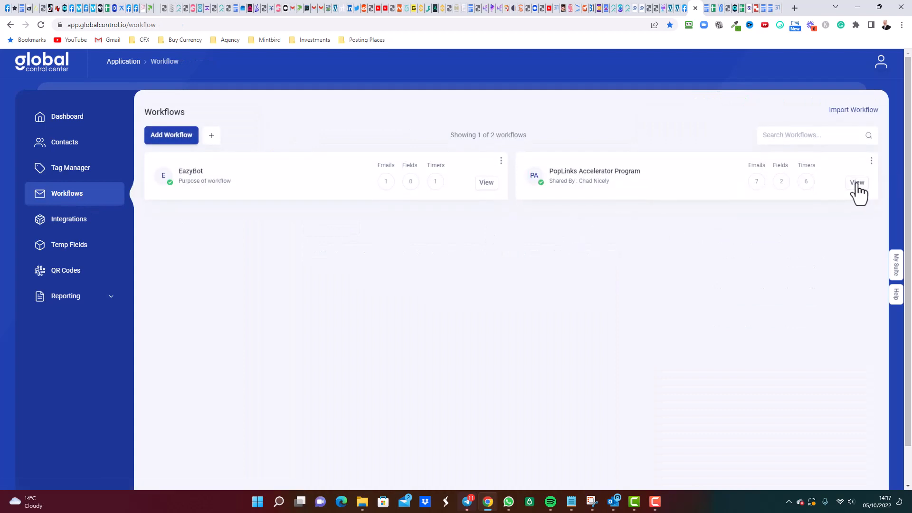
click(857, 185)
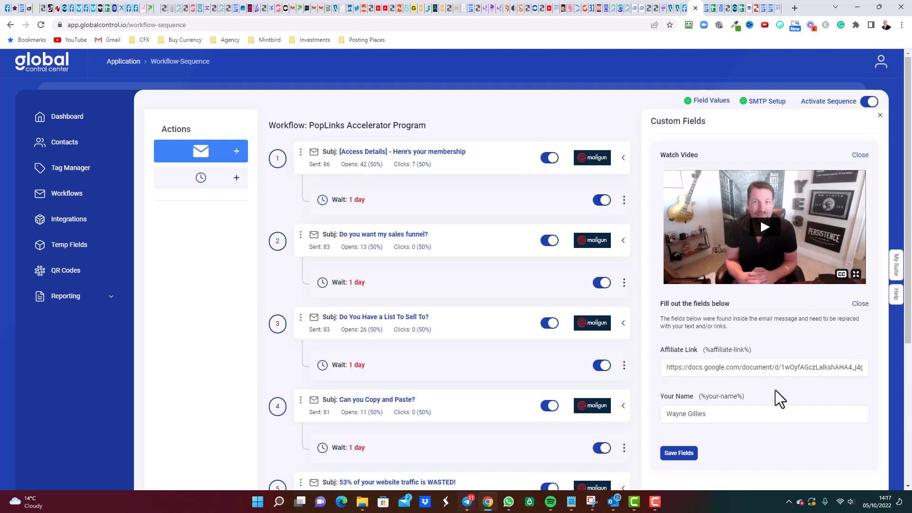
click(623, 159)
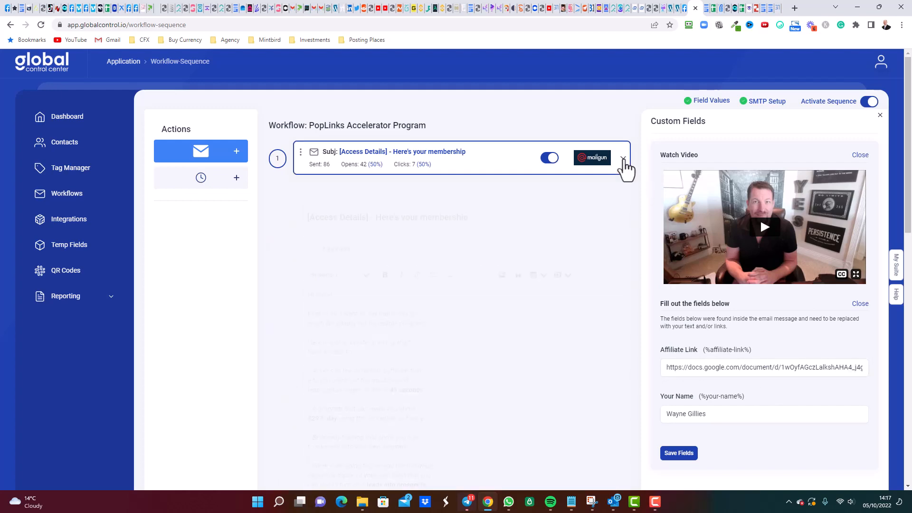
scroll(478, 393, down, 4)
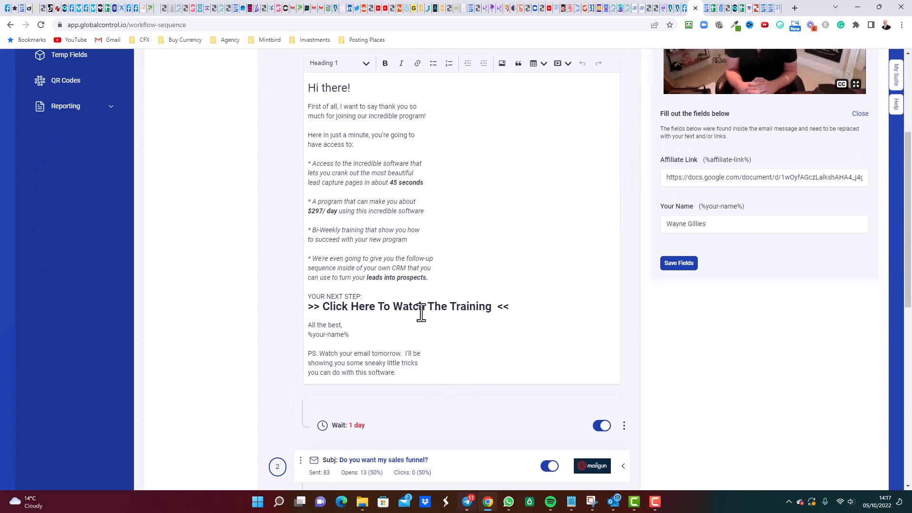